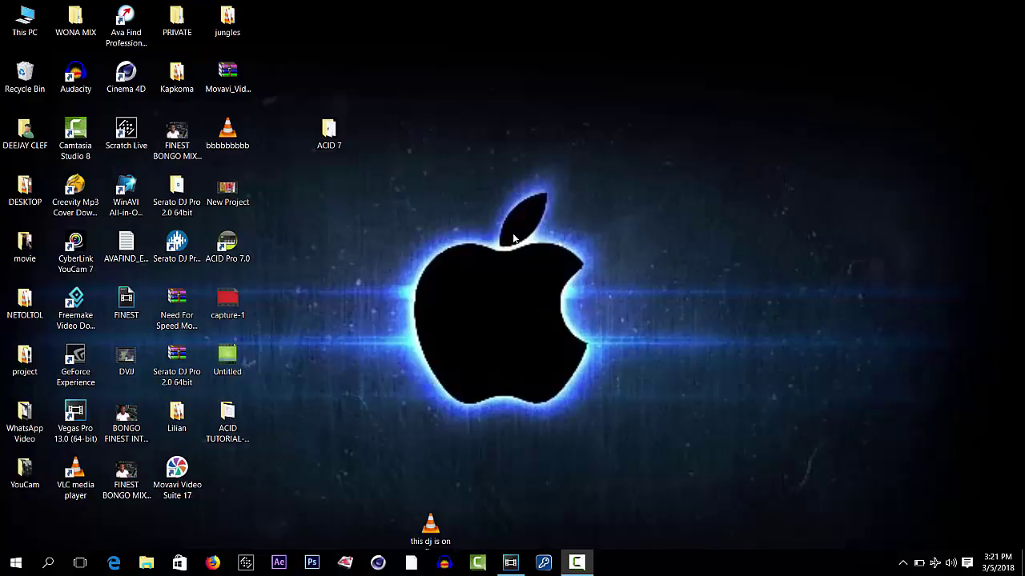
Step: Bring Vegas Pro back up and preview the intro from the start of the timeline
click(510, 563)
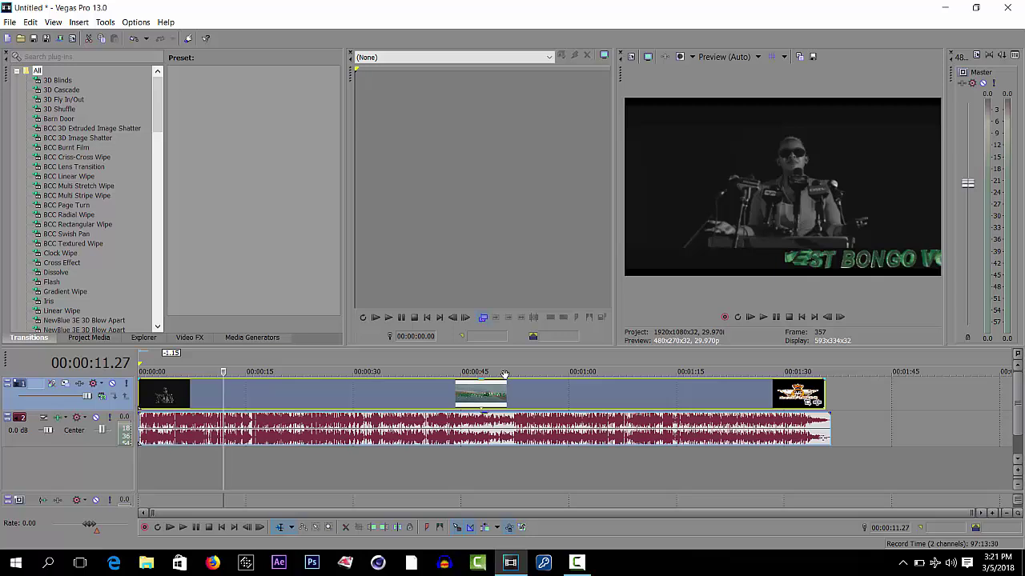
click(474, 400)
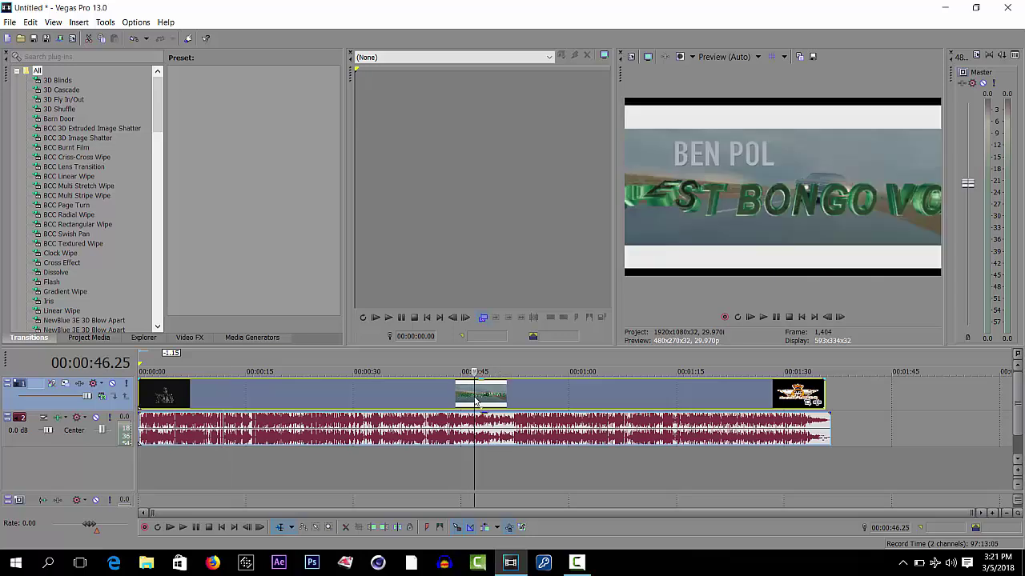
key(XF86MonBrightnessUp)
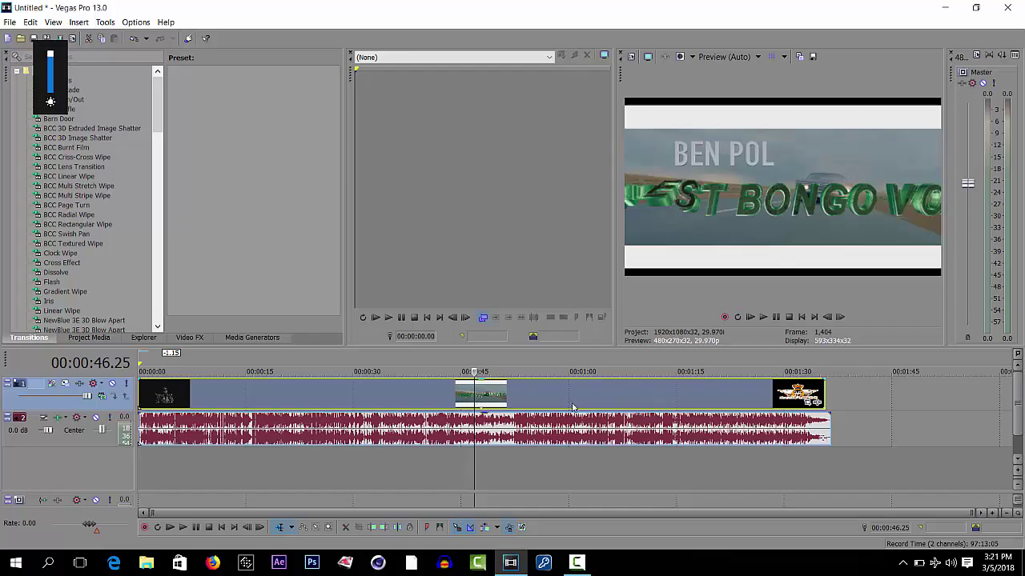
click(227, 528)
key(space)
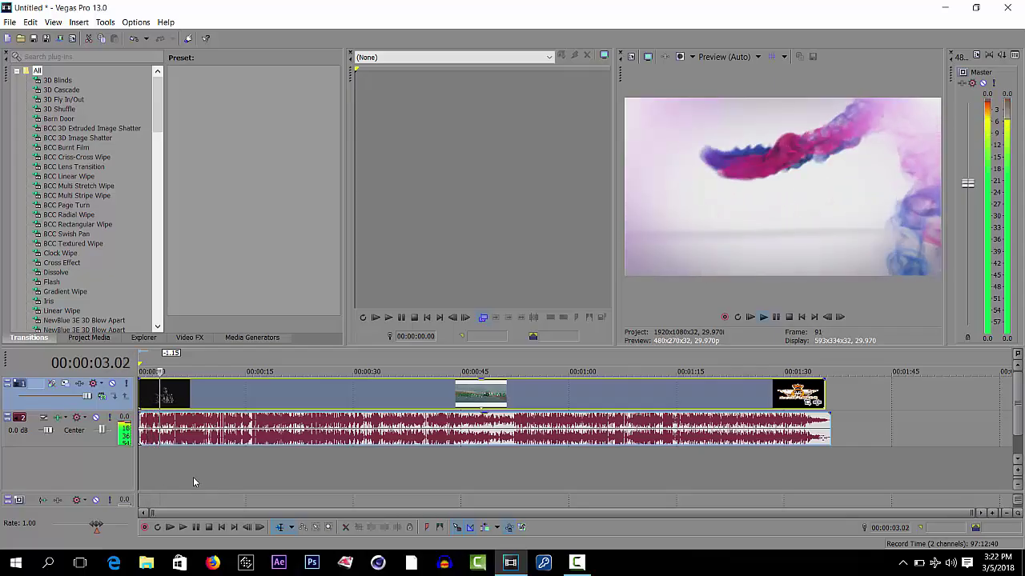
key(space)
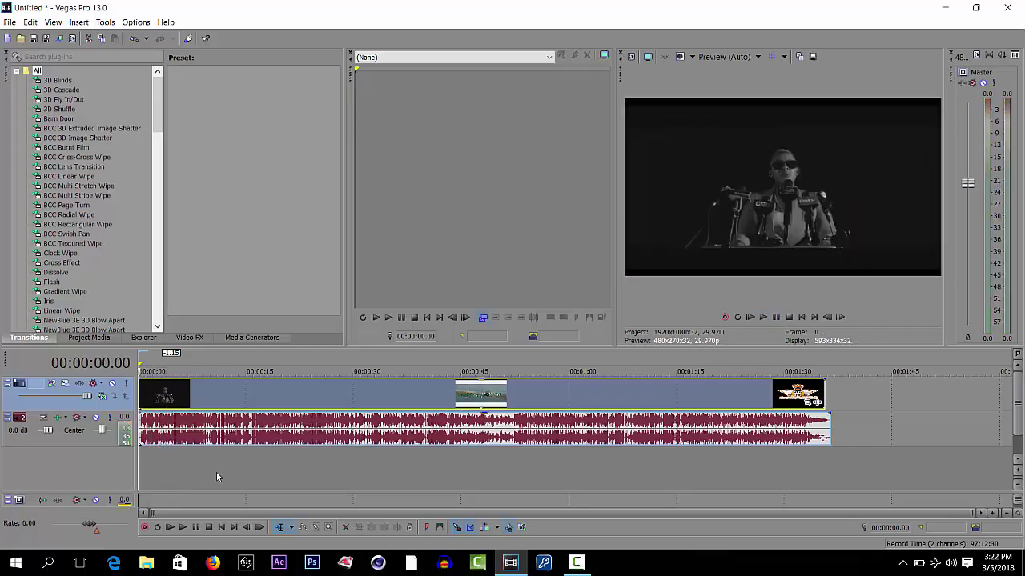
Step: Trim the music event's end to line up with the video's end at about 1:35
click(174, 435)
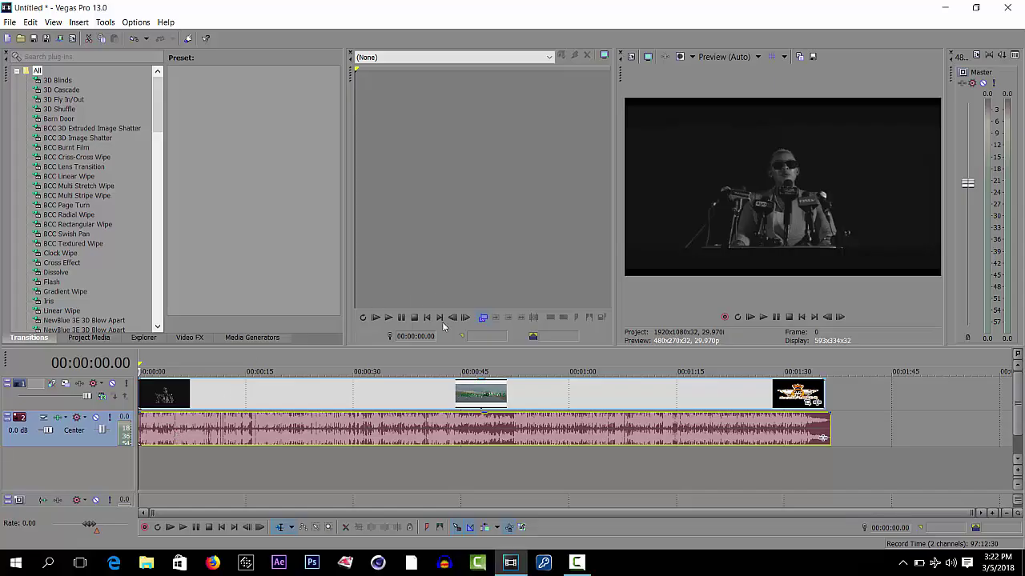
click(823, 392)
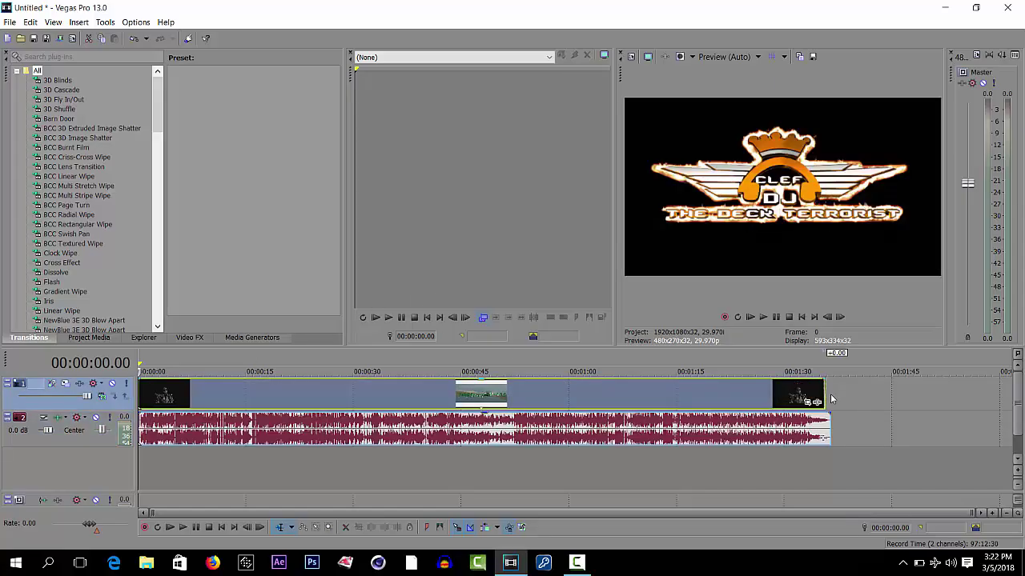
drag(829, 417, 824, 416)
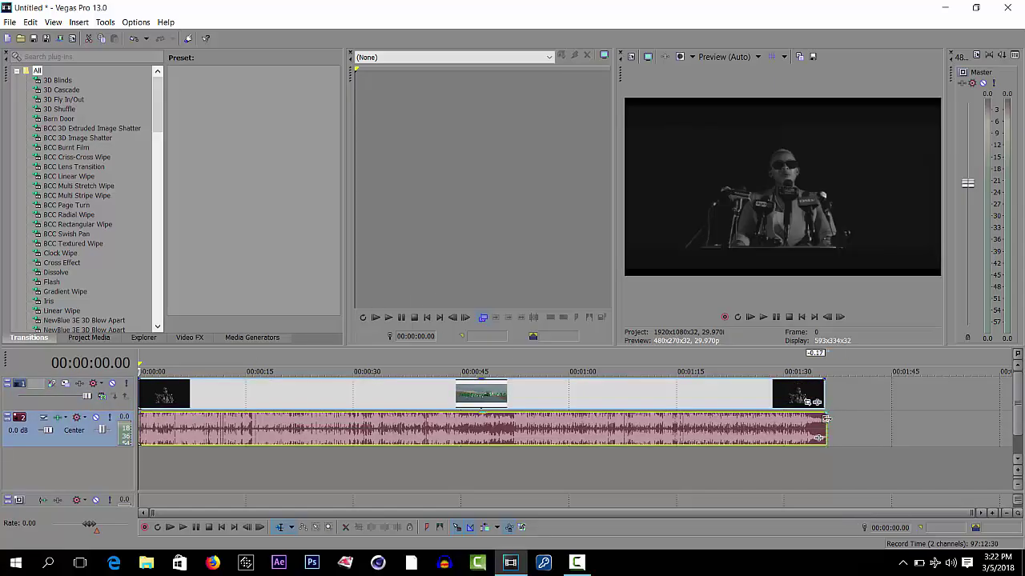
Step: Apply the HD 1080-60i (1920x1080, 29.970 fps) template in the project properties
click(11, 22)
mouse_move(30, 22)
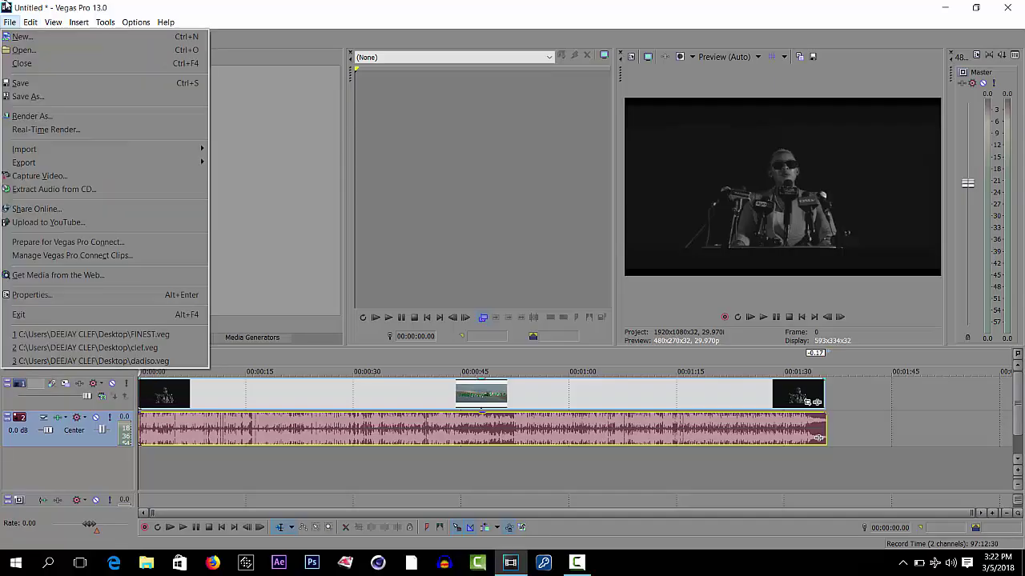
click(22, 296)
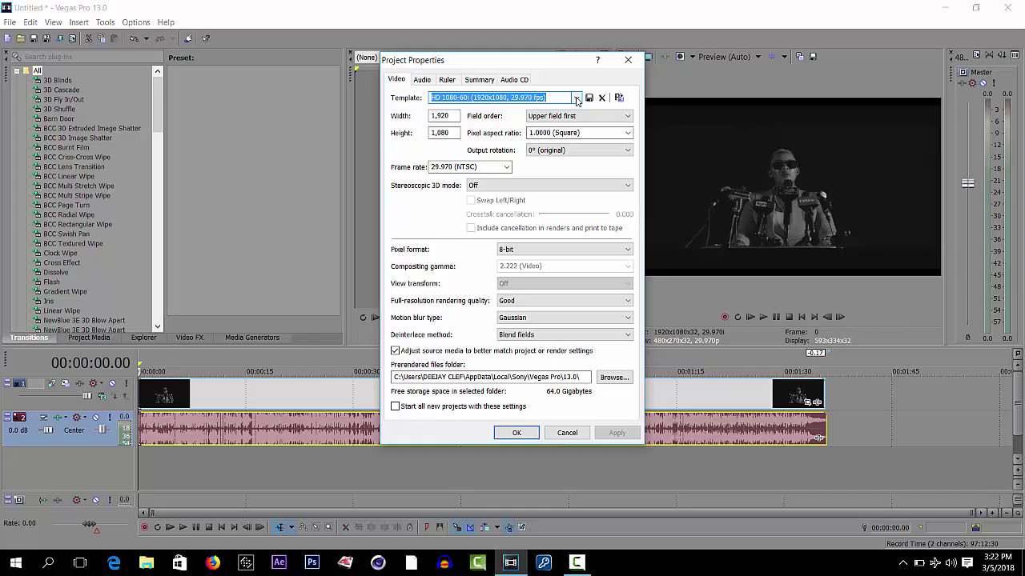
click(577, 98)
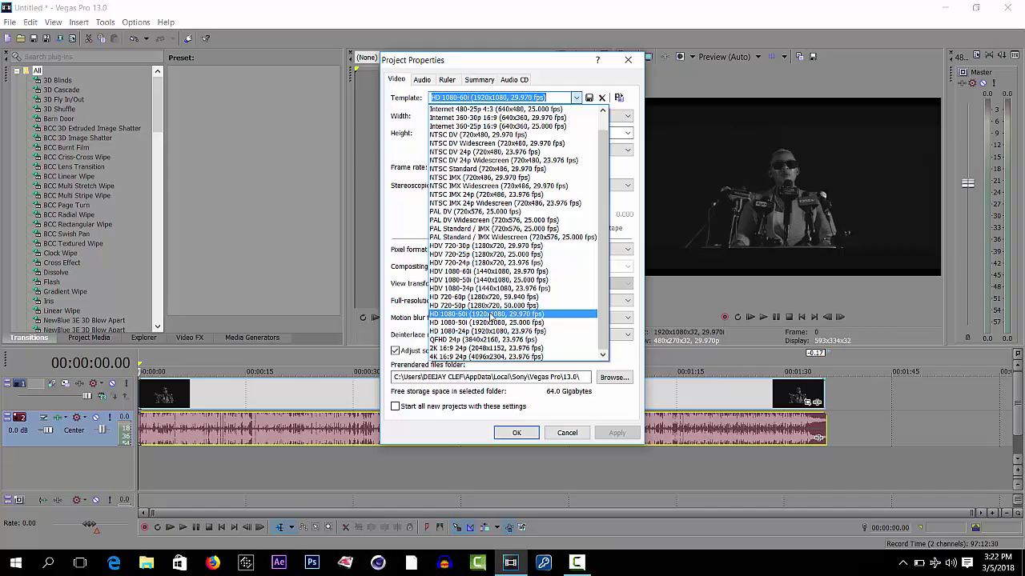
click(489, 315)
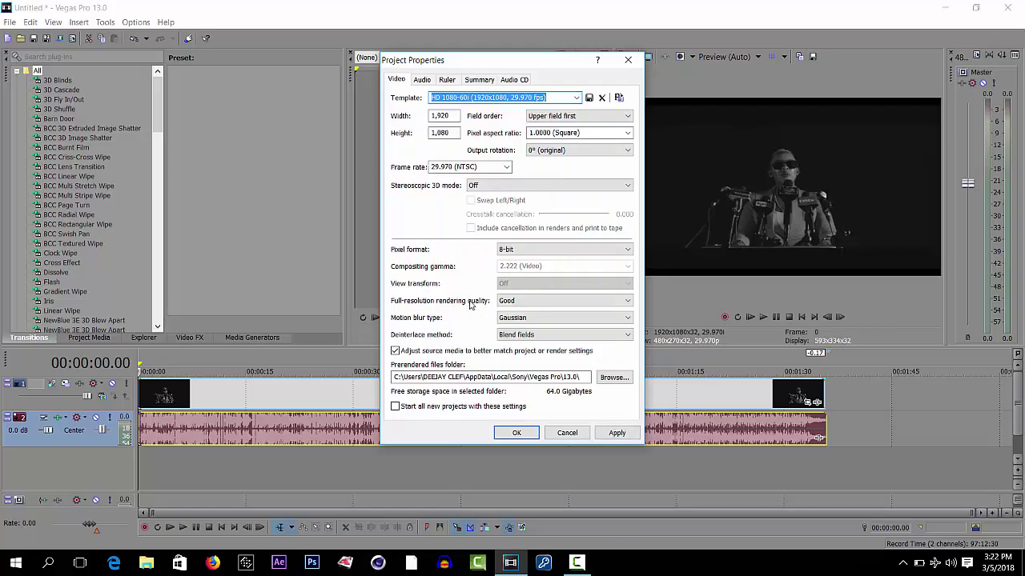
Step: Set pixel format to 32-bit floating point (full range) and quality Best, confirm, then play back
click(608, 251)
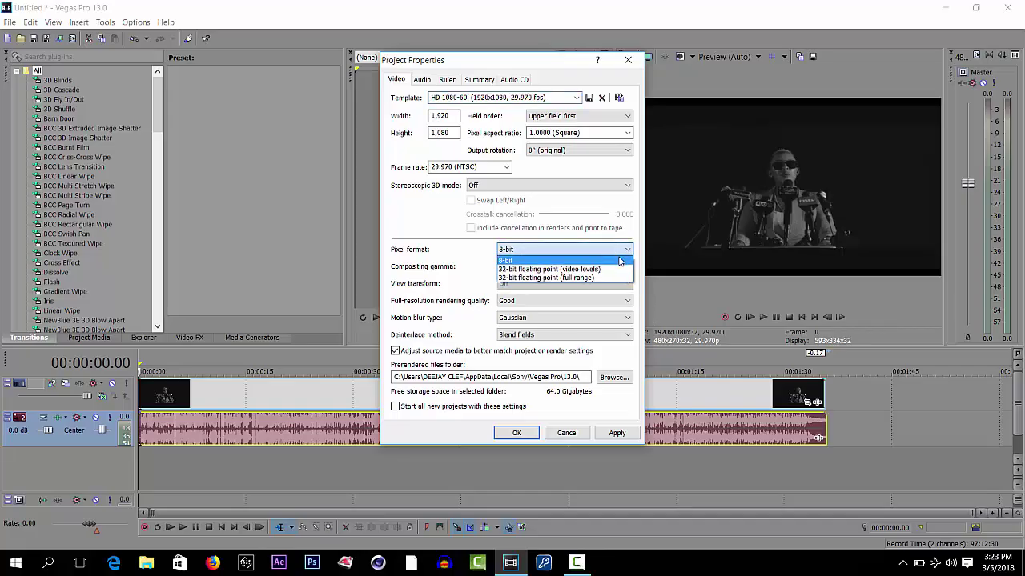
click(597, 278)
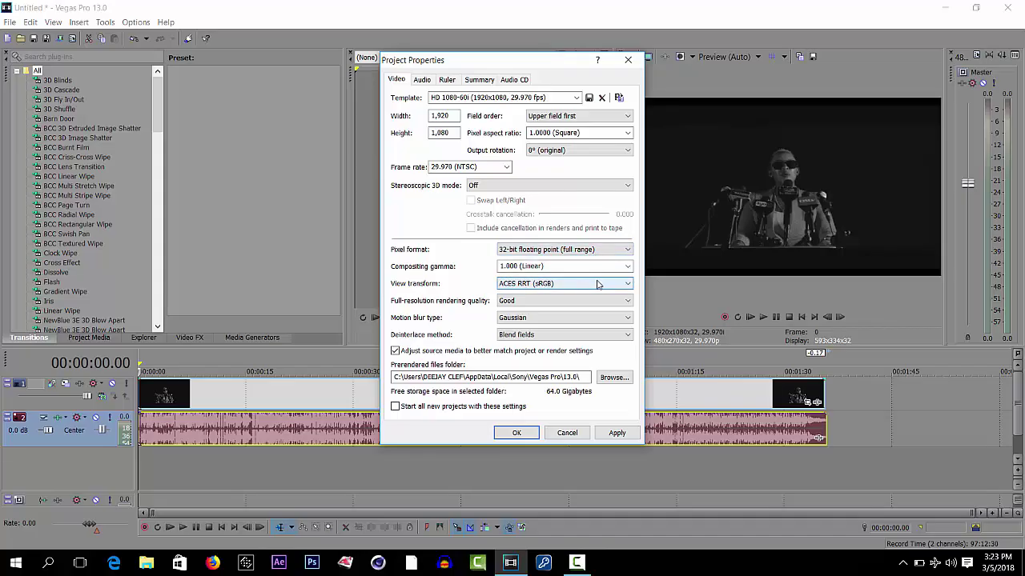
click(624, 308)
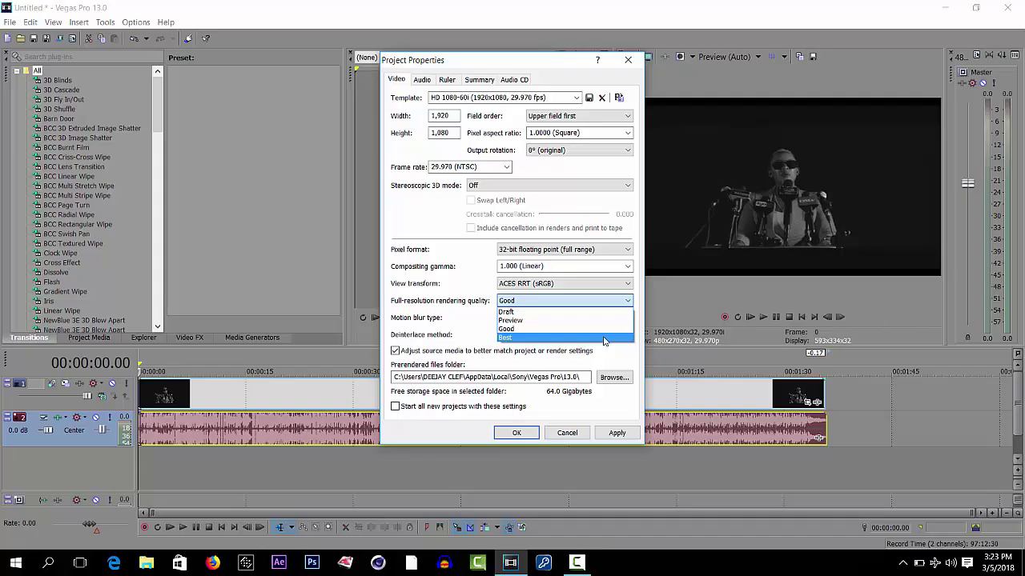
click(603, 339)
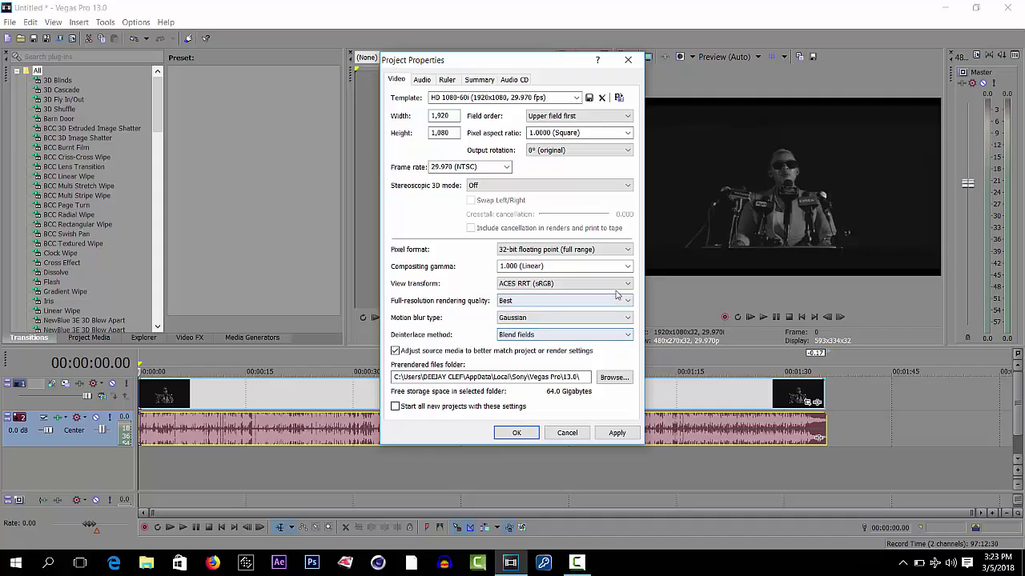
click(628, 266)
click(628, 267)
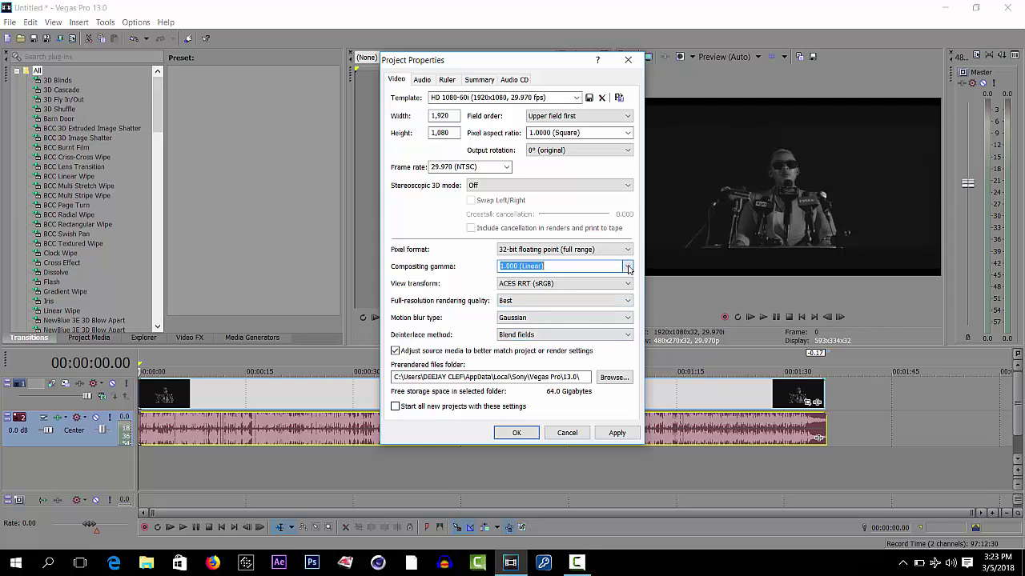
click(617, 433)
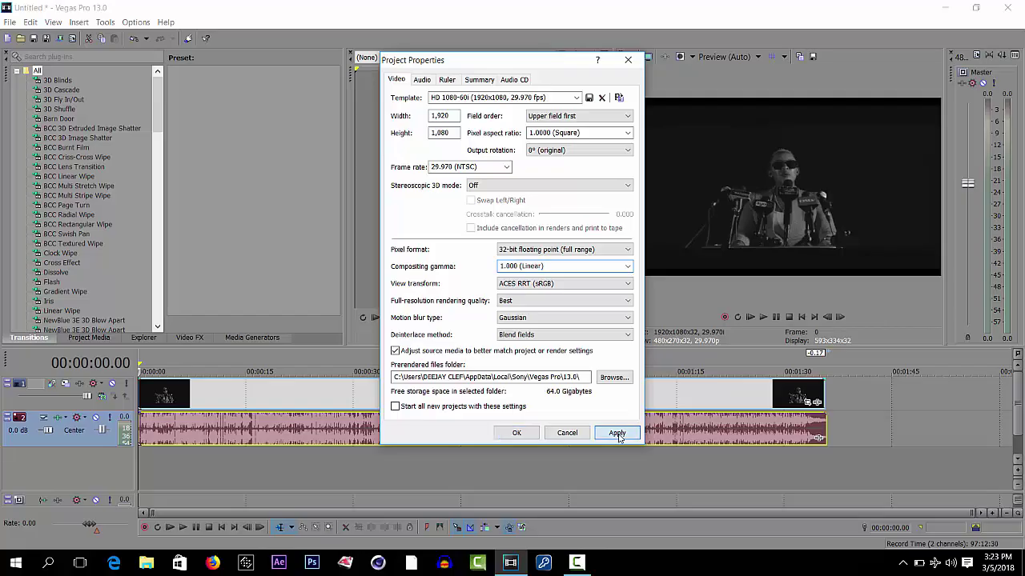
click(517, 433)
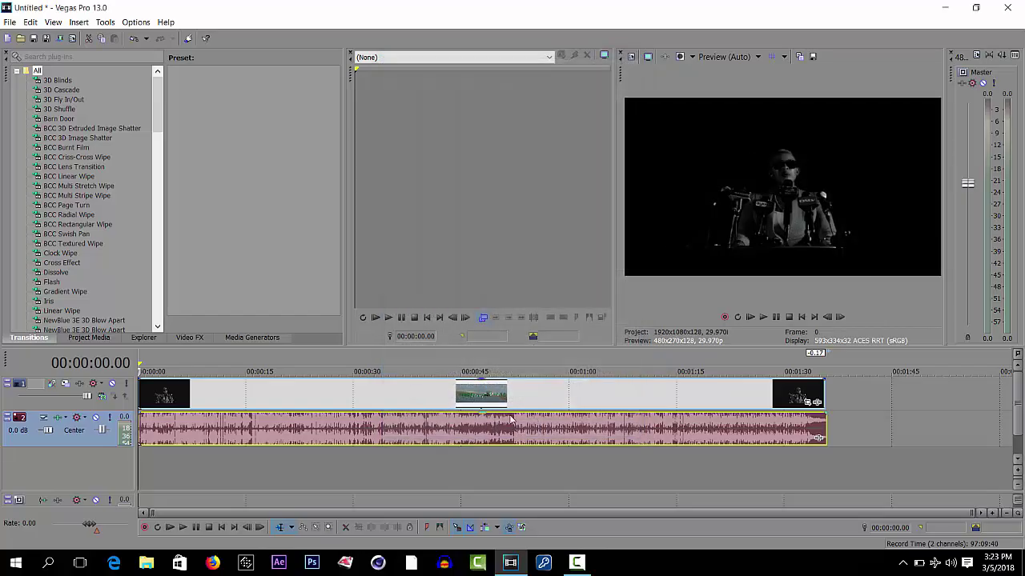
key(space)
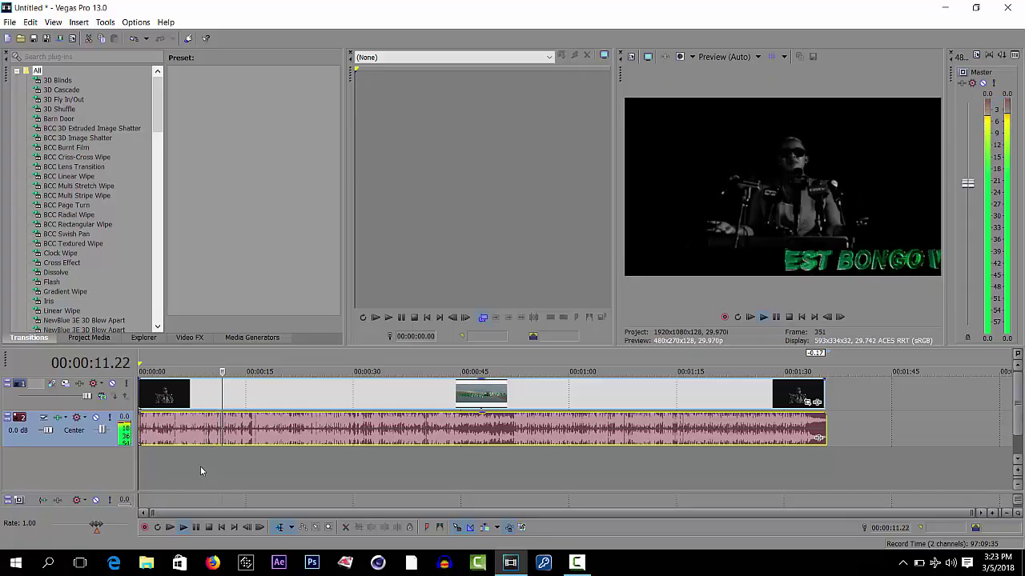
Step: Stop playback and loop the whole project from 00:00:00.00 to 00:01:35.28
key(space)
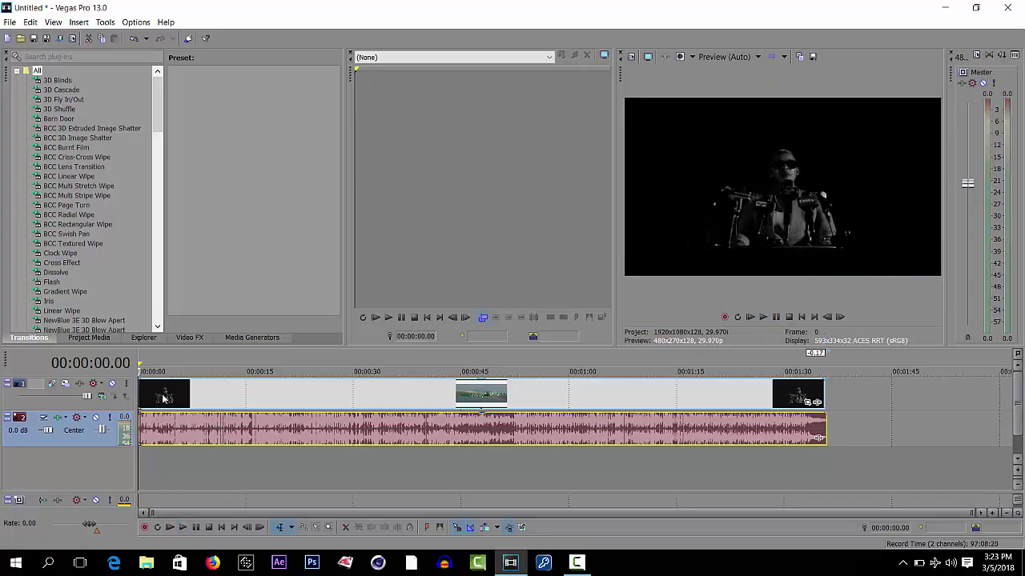
click(10, 22)
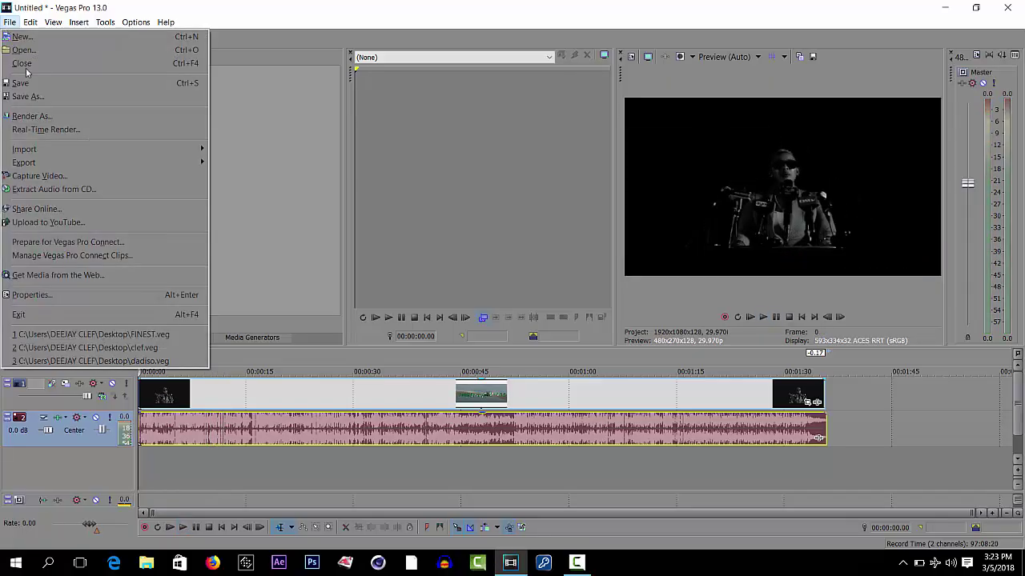
double_click(226, 364)
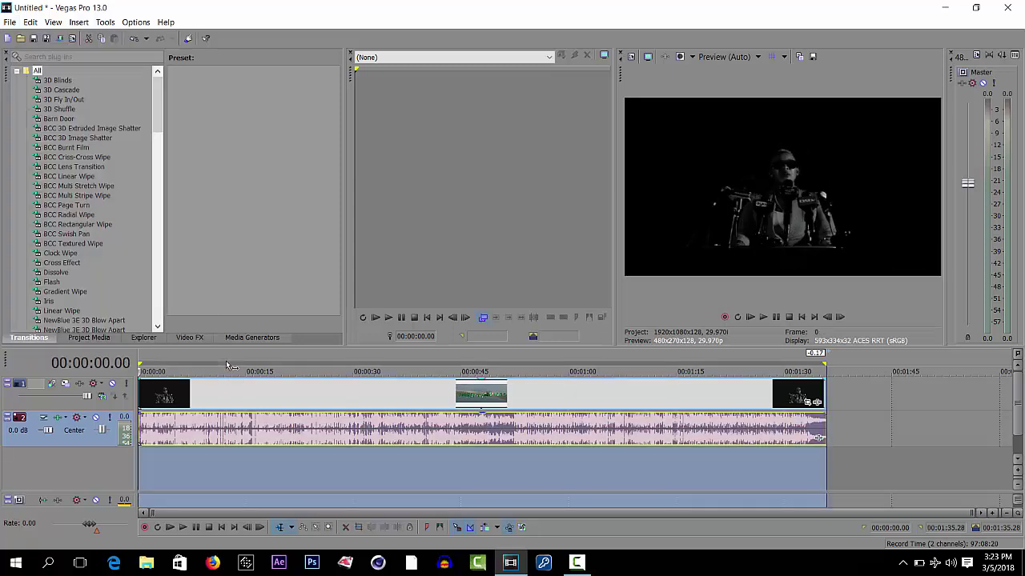
click(10, 22)
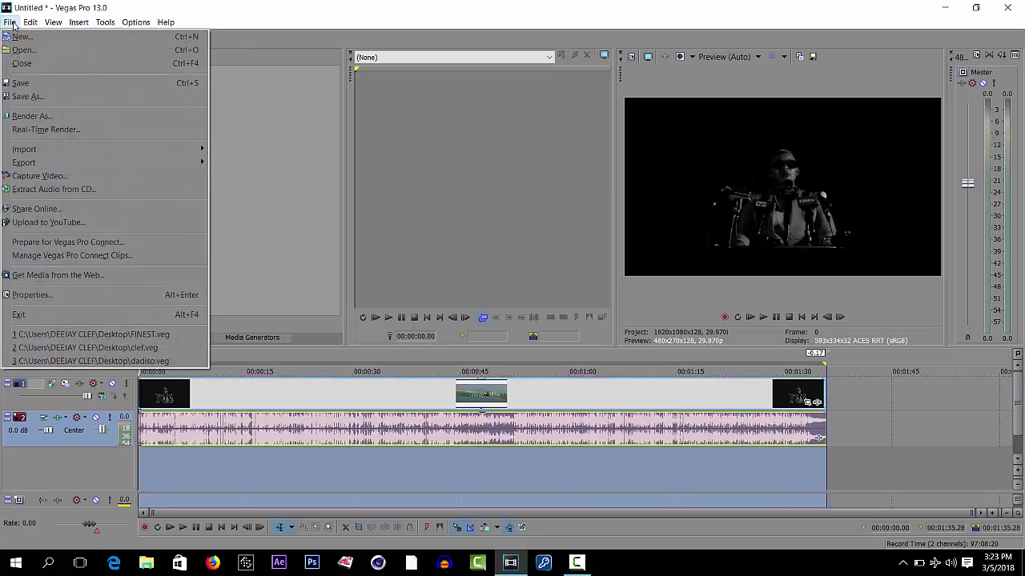
Step: Render As with the MainConcept AVC/AAC Internet HD 1080p template and customize that template
click(42, 116)
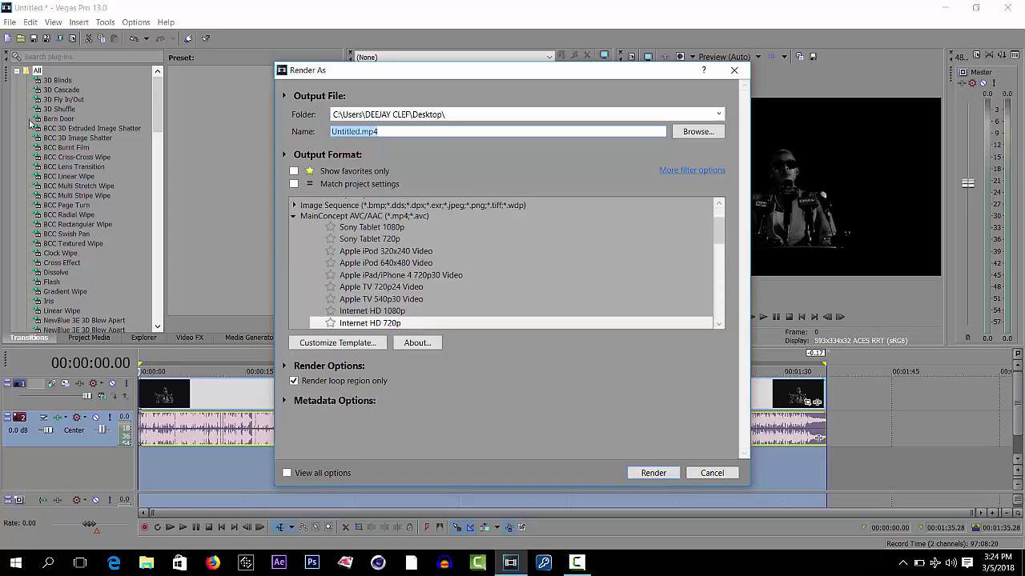
click(391, 313)
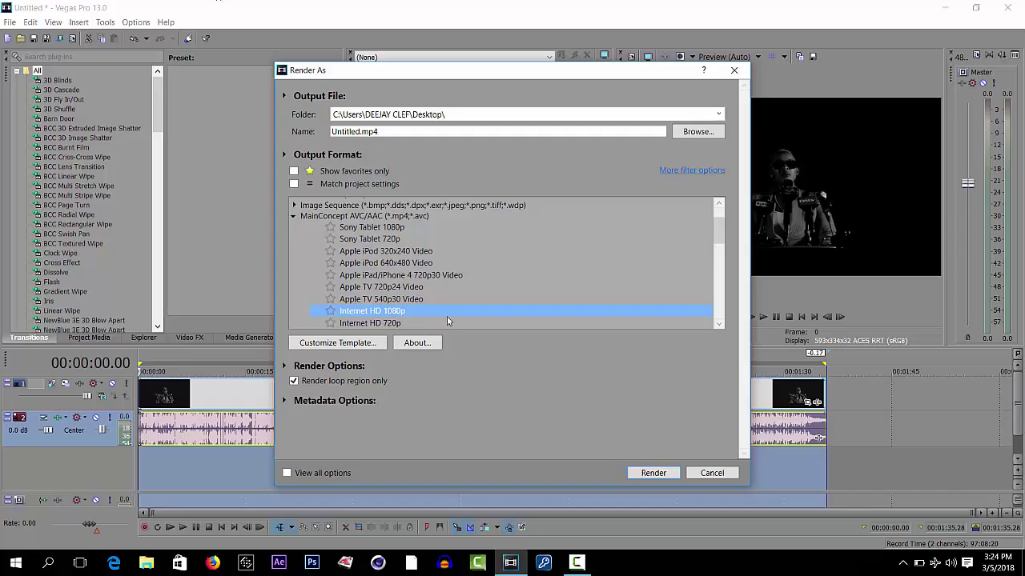
click(368, 345)
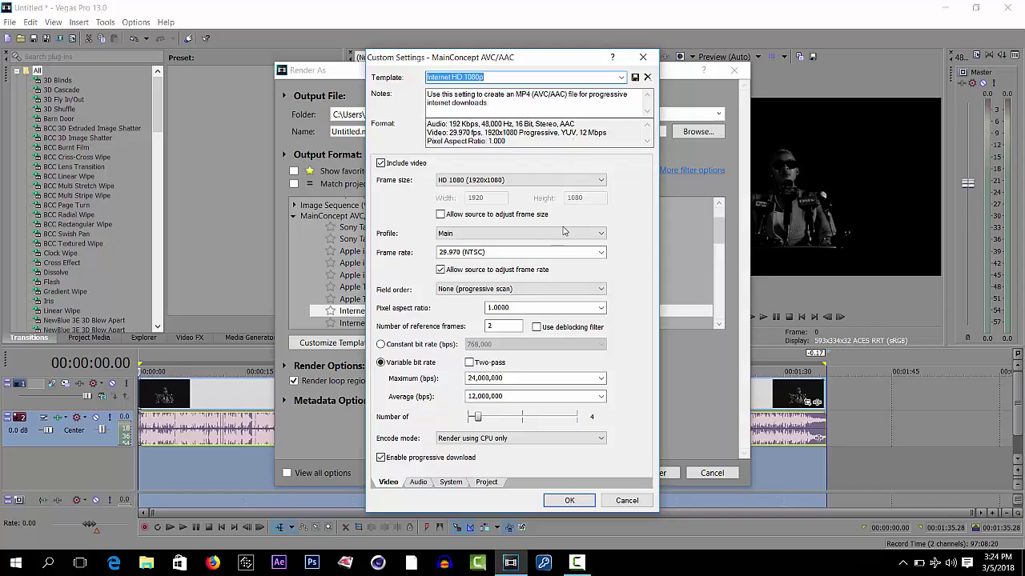
Step: Set the video profile to High, keeping HD 1080 (1920x1080) frame size and 1.0000 pixel aspect
click(534, 233)
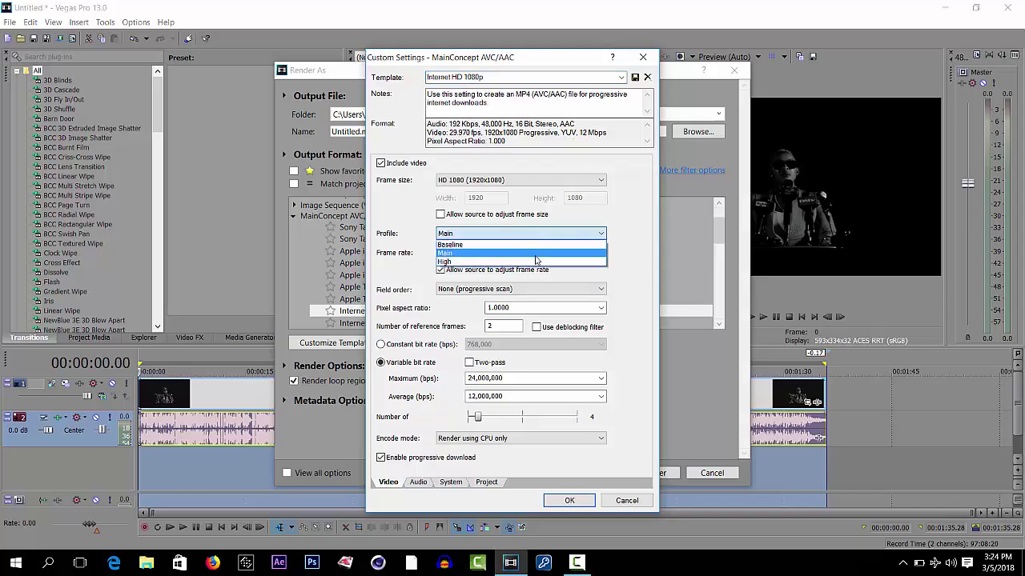
click(548, 264)
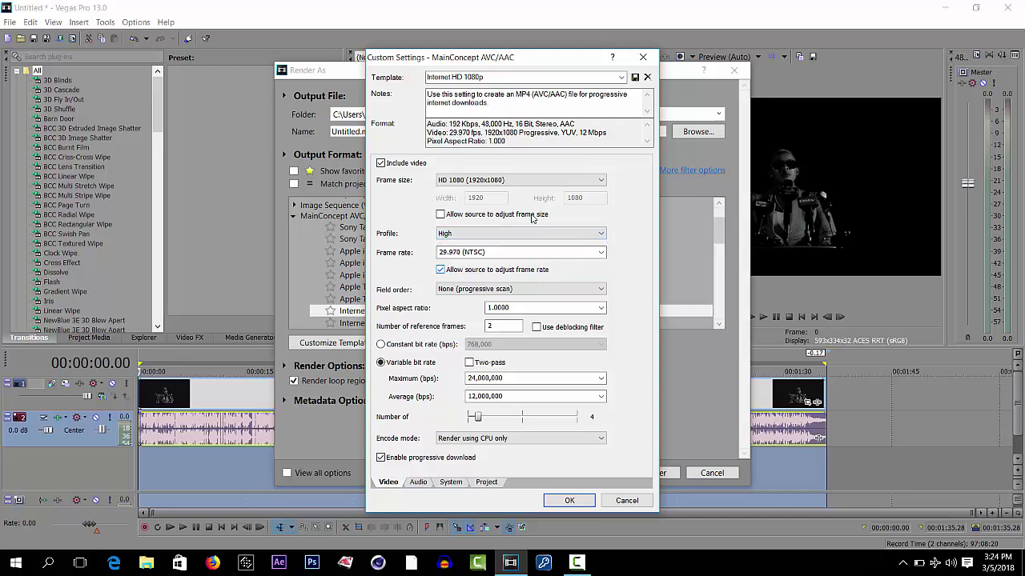
click(526, 185)
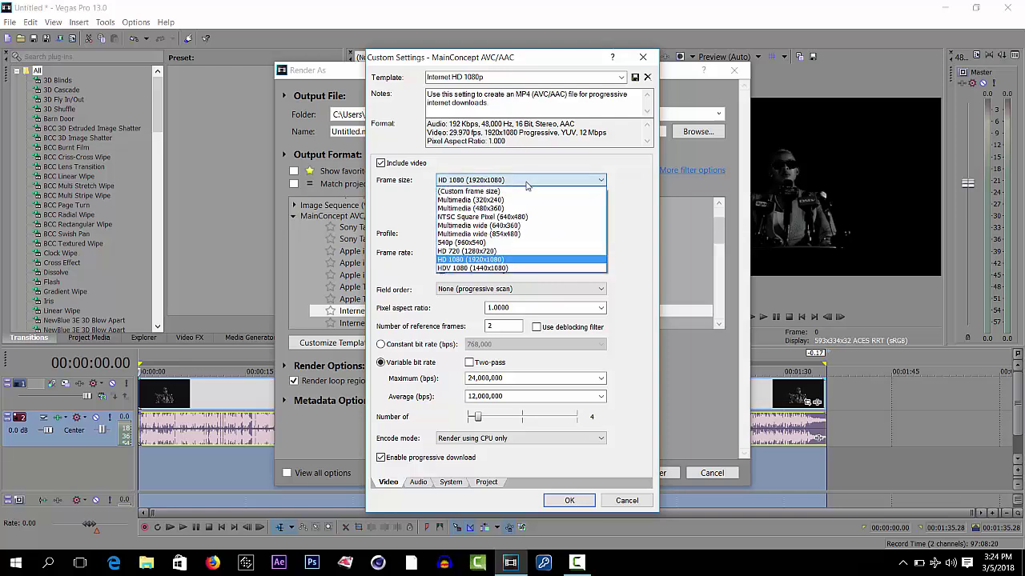
click(526, 185)
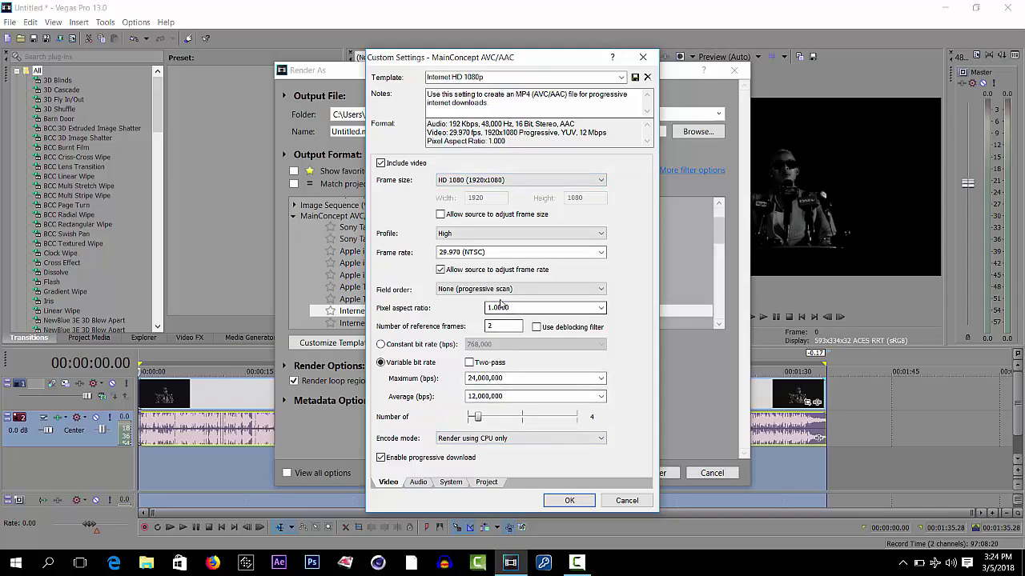
click(606, 309)
click(570, 319)
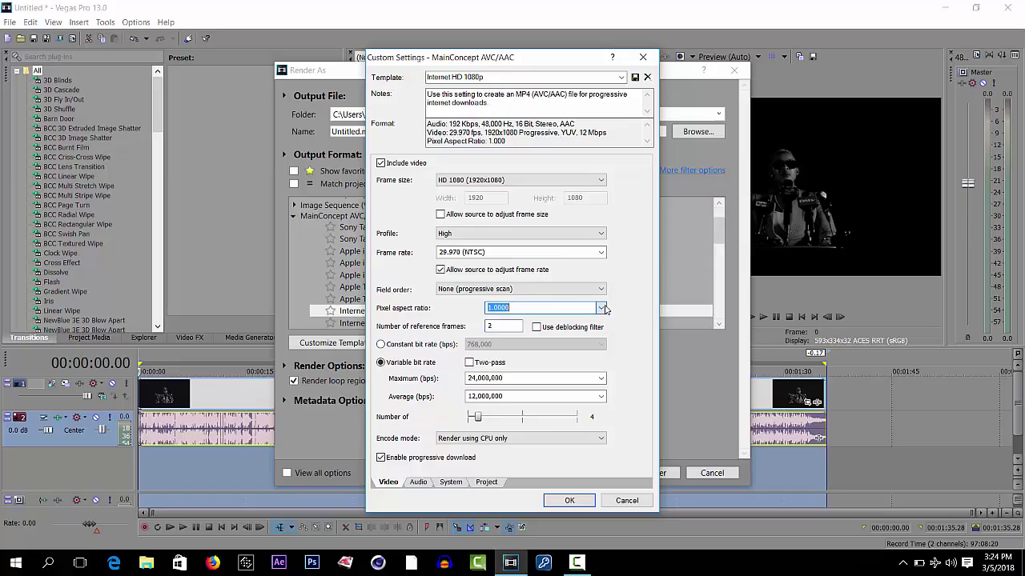
Step: Keep the audio at 48,000 Hz and 192,000 bps, then check the System settings (MP4)
click(425, 484)
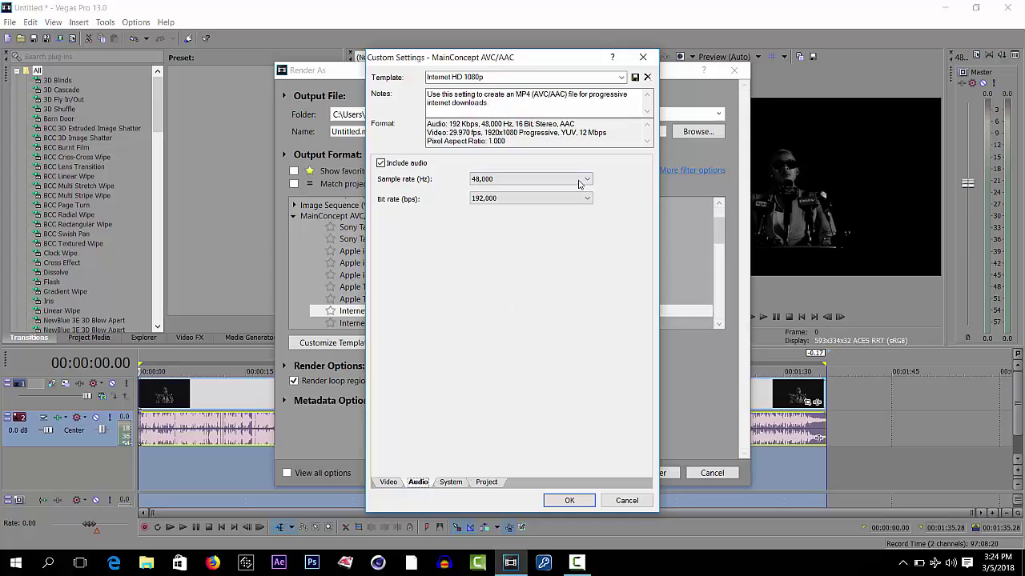
click(586, 200)
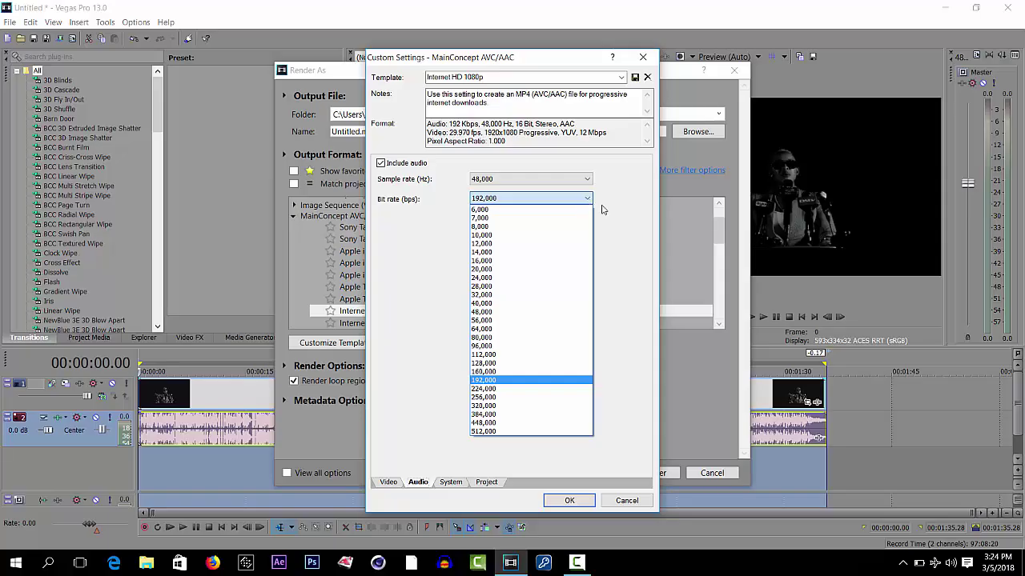
click(627, 244)
click(453, 485)
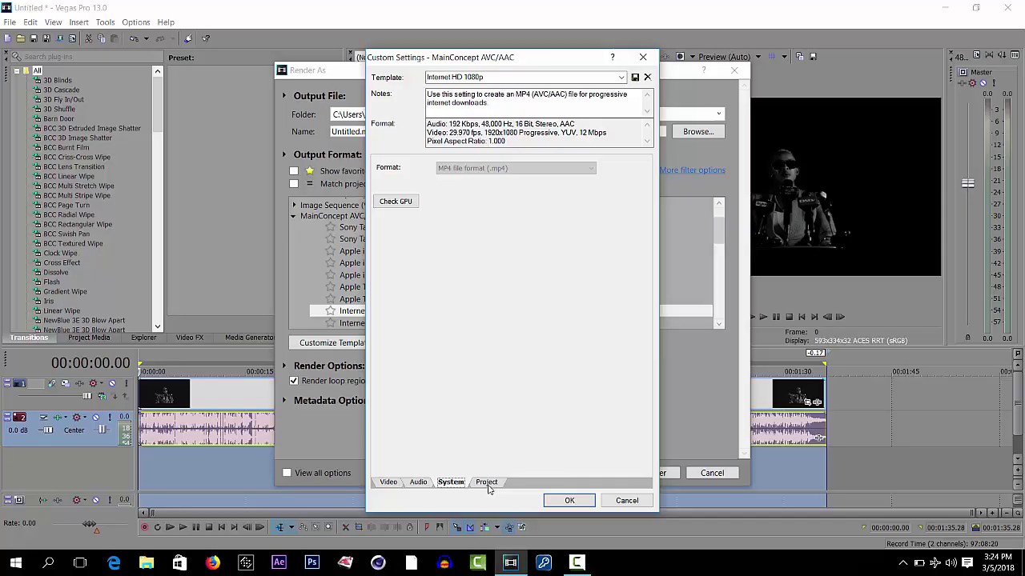
Step: Set the template's video rendering quality to Best and confirm the custom settings
click(487, 484)
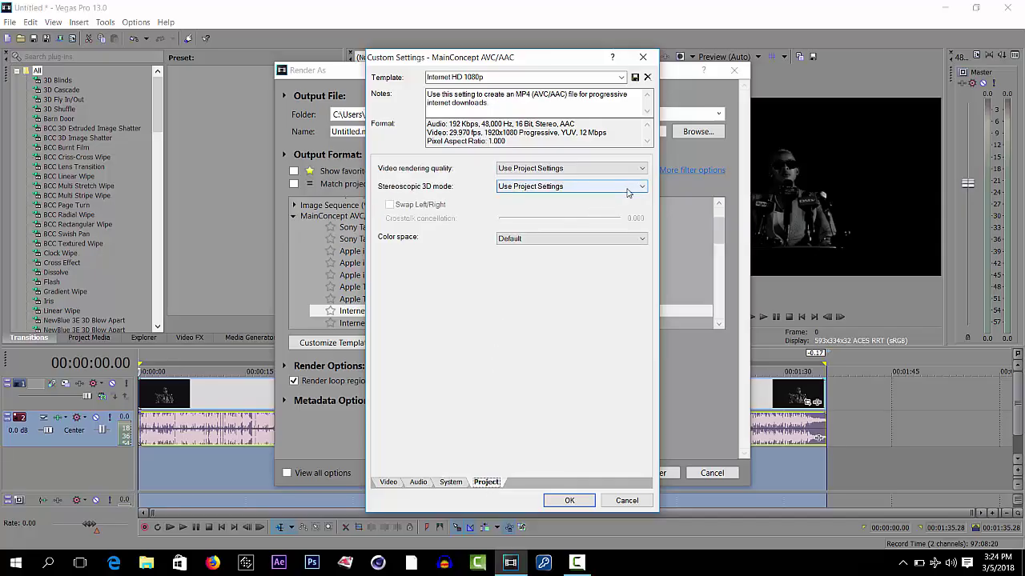
click(619, 169)
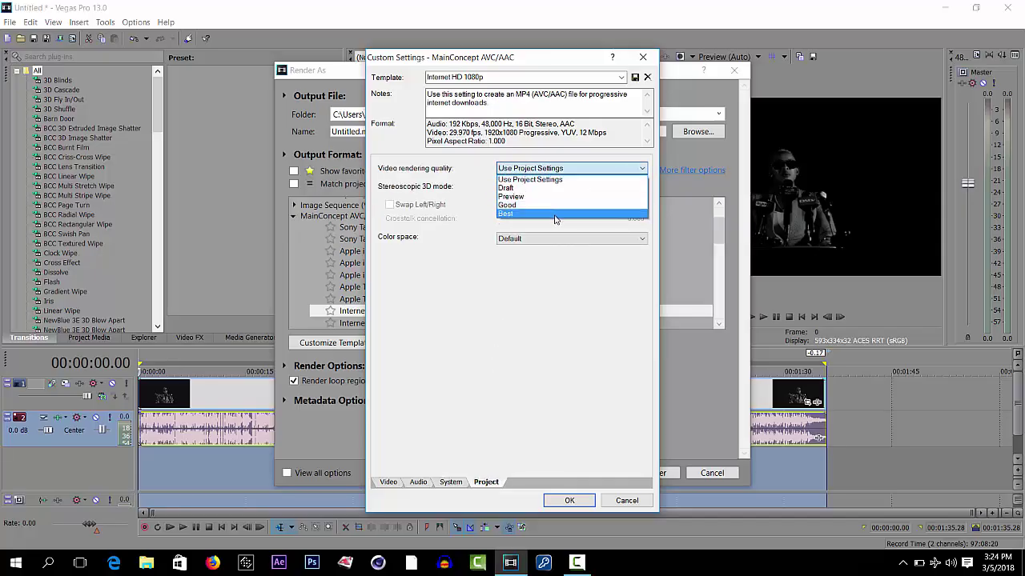
click(554, 215)
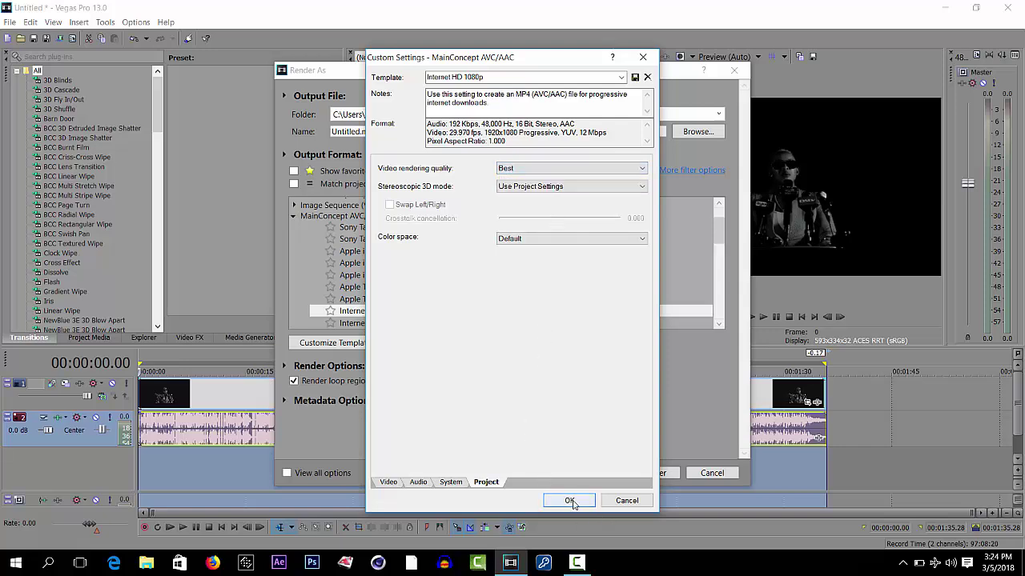
click(571, 501)
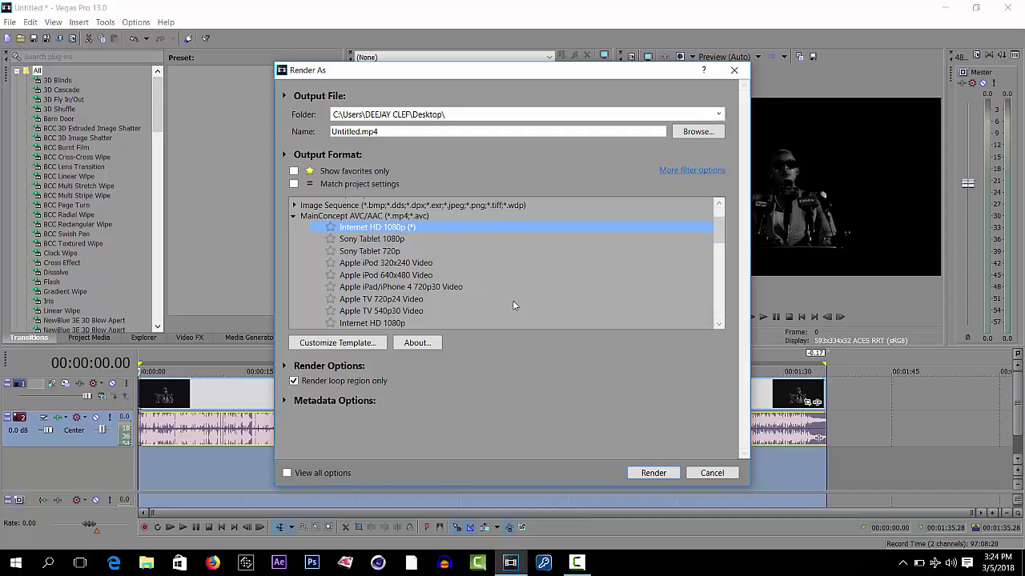
Step: Name the output 'INTRO HD' on the Desktop and start the render
click(358, 131)
drag(359, 132, 311, 134)
key(BackSpace)
text(INTRO)
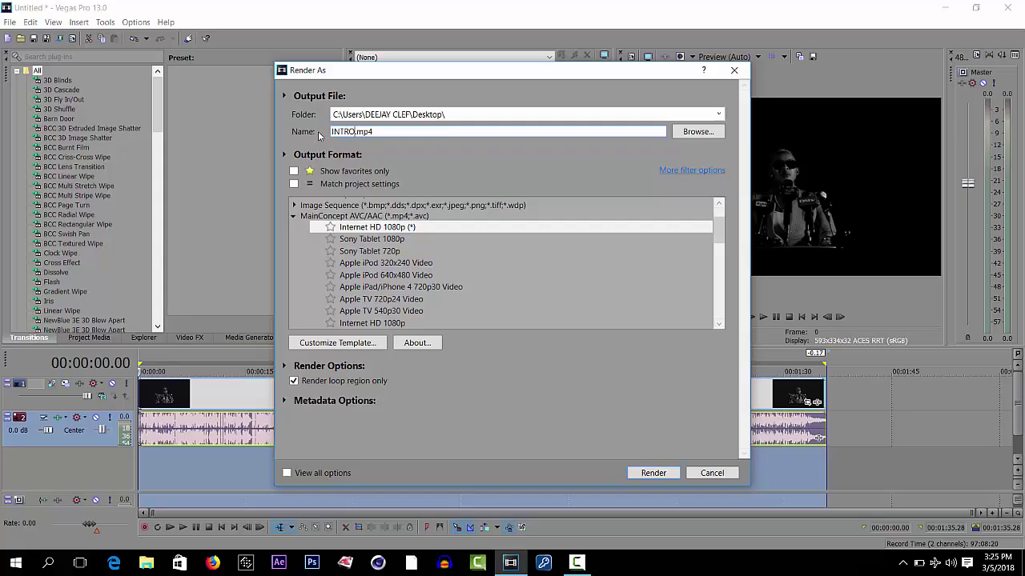
text( HD)
click(653, 473)
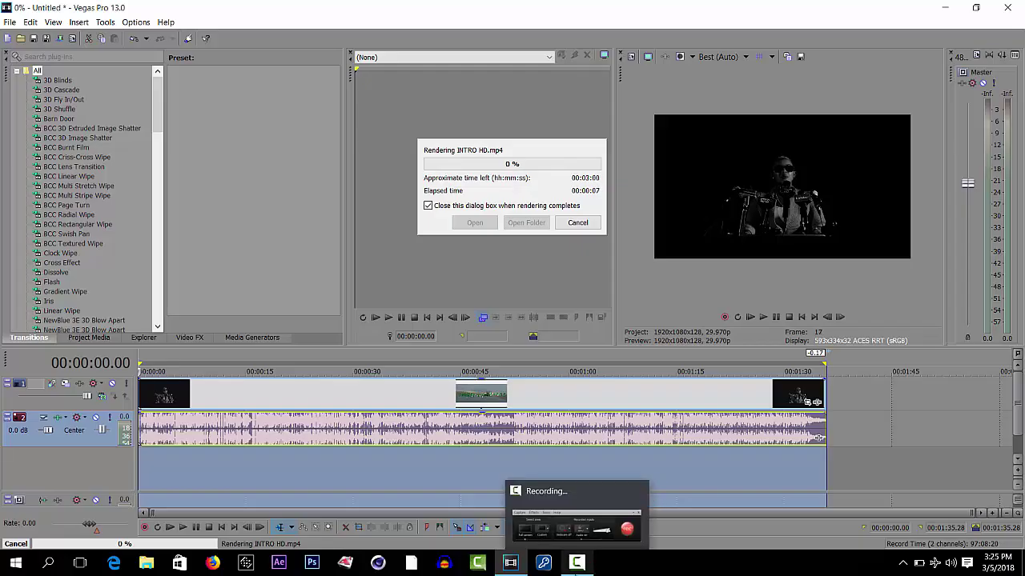
Step: Nudge the screen recorder panel right and pause the recording while the render progresses
click(576, 564)
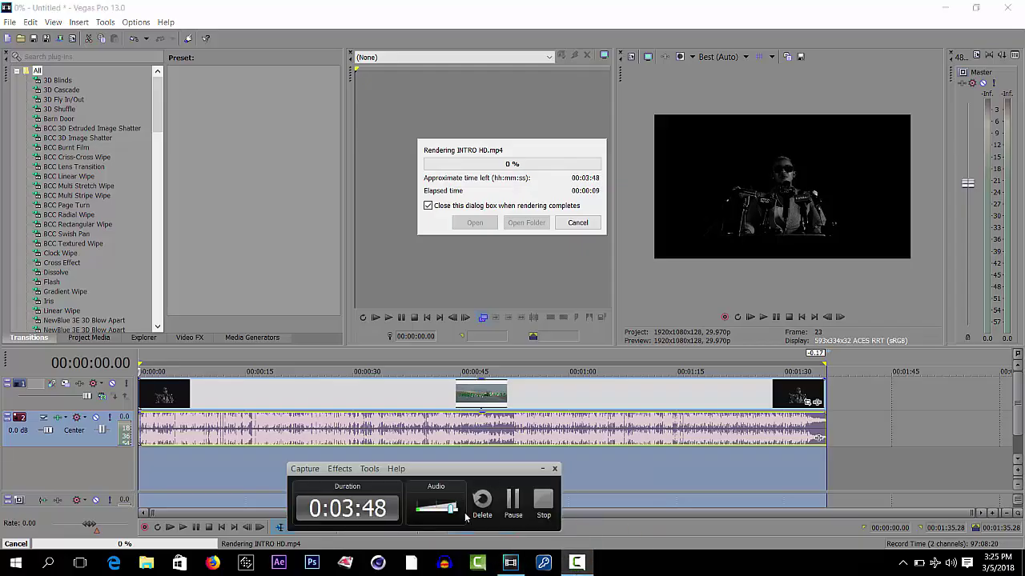
click(513, 500)
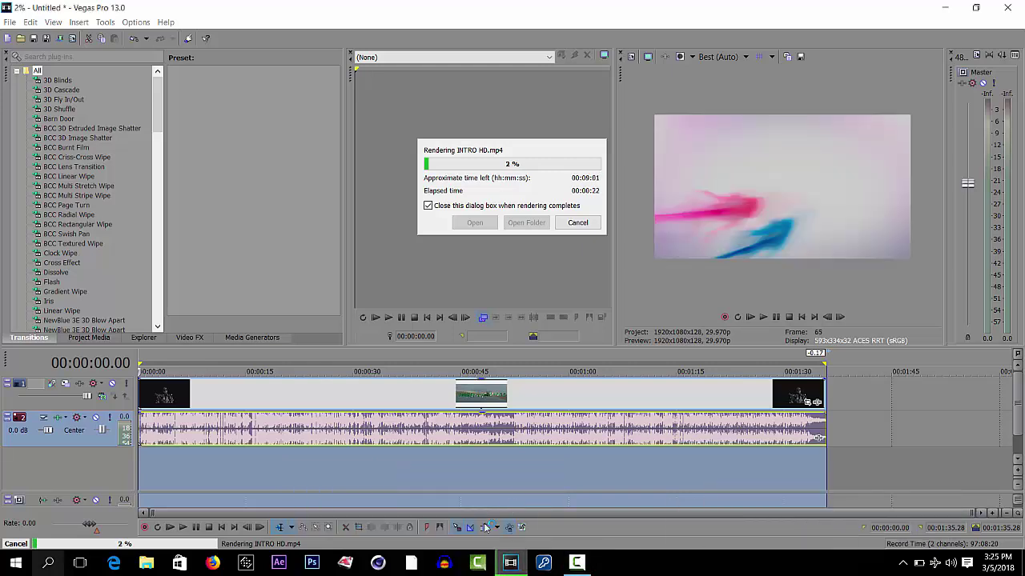
click(576, 563)
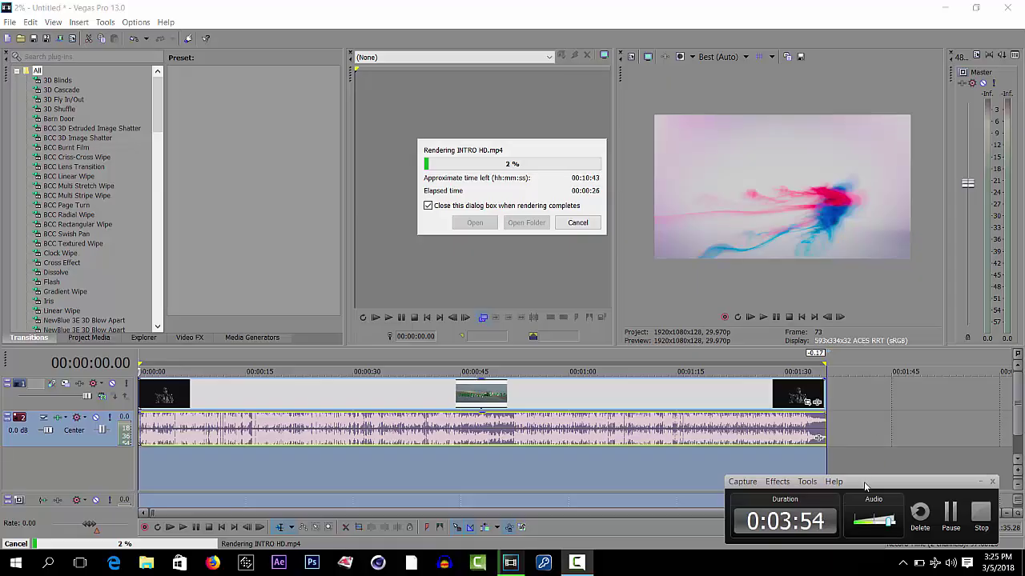
drag(865, 482, 905, 480)
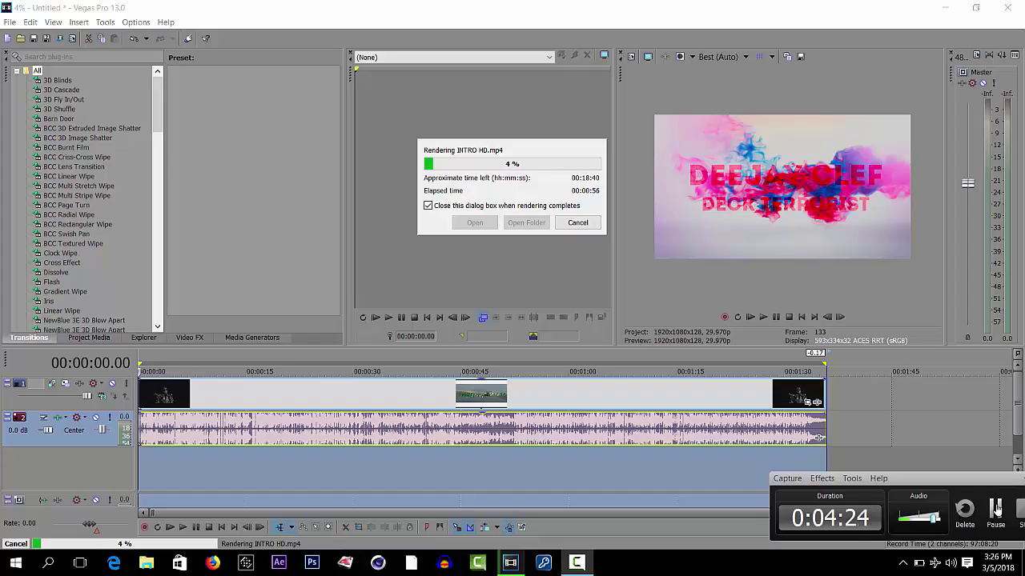
click(996, 508)
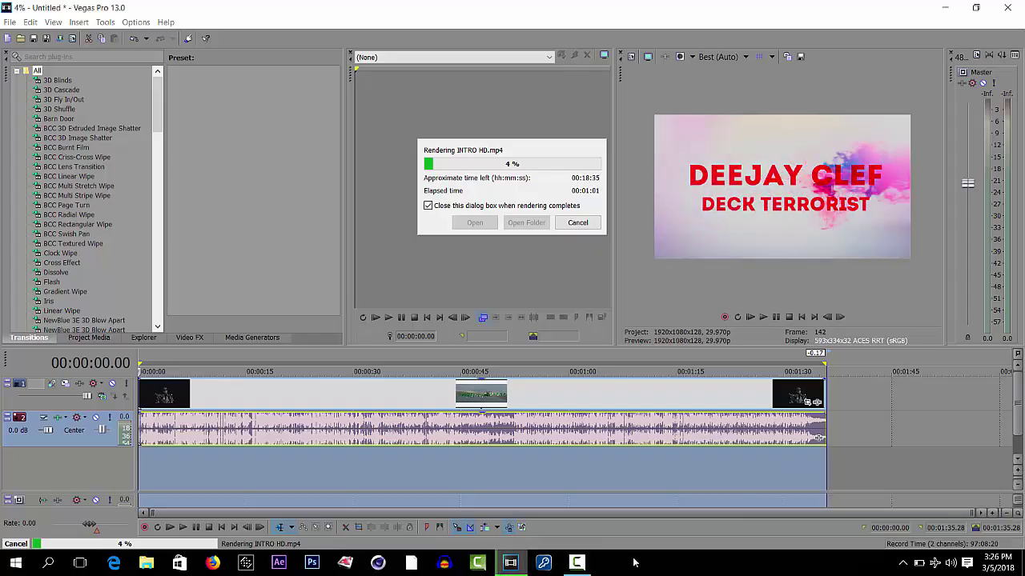
click(576, 563)
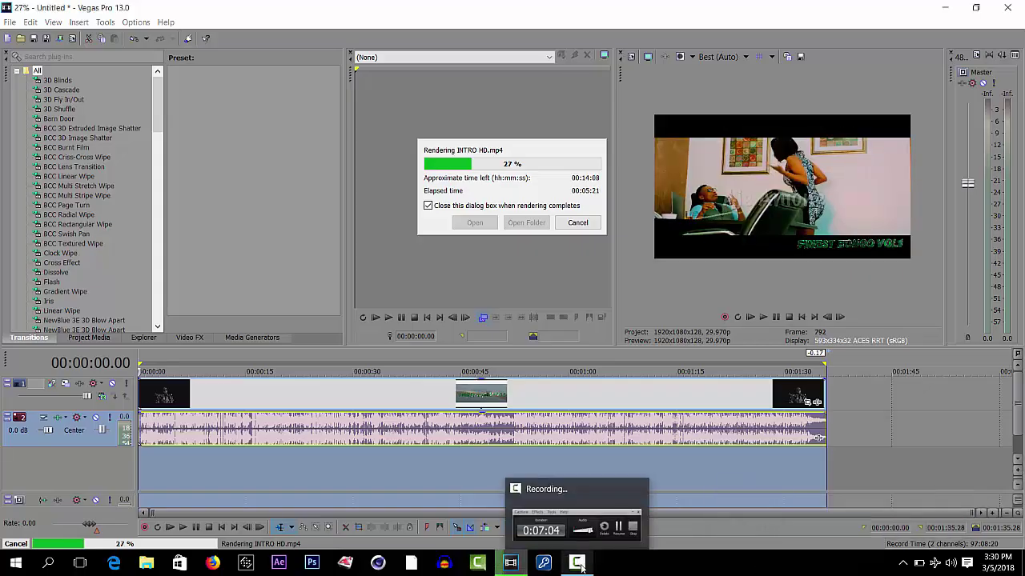
Step: Bring up the screen recorder's controls while the INTRO HD.mp4 render reaches 50%
click(578, 565)
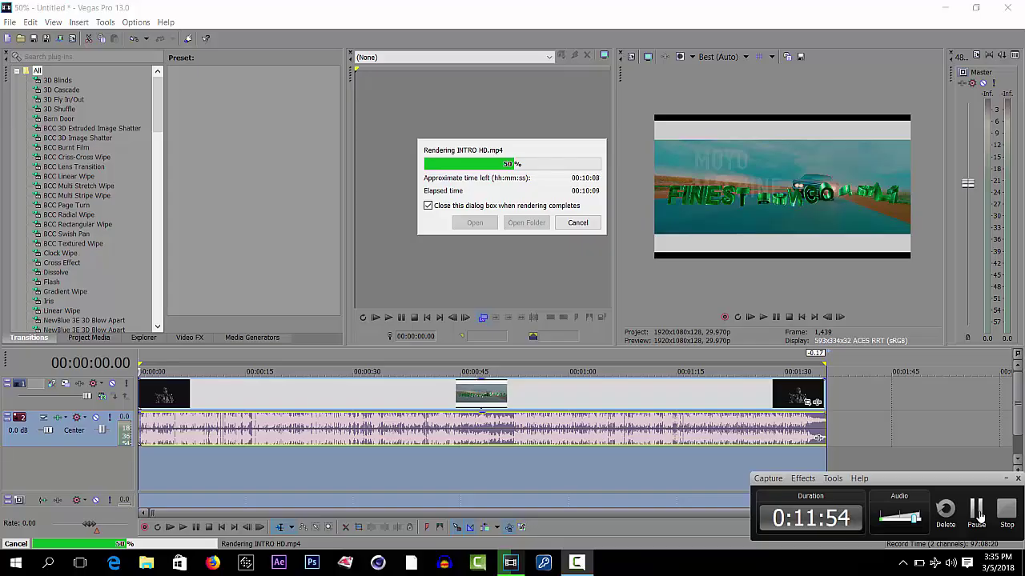
Step: Use the screen recorder controls as the render completes, then minimize Vegas Pro to the desktop
click(975, 512)
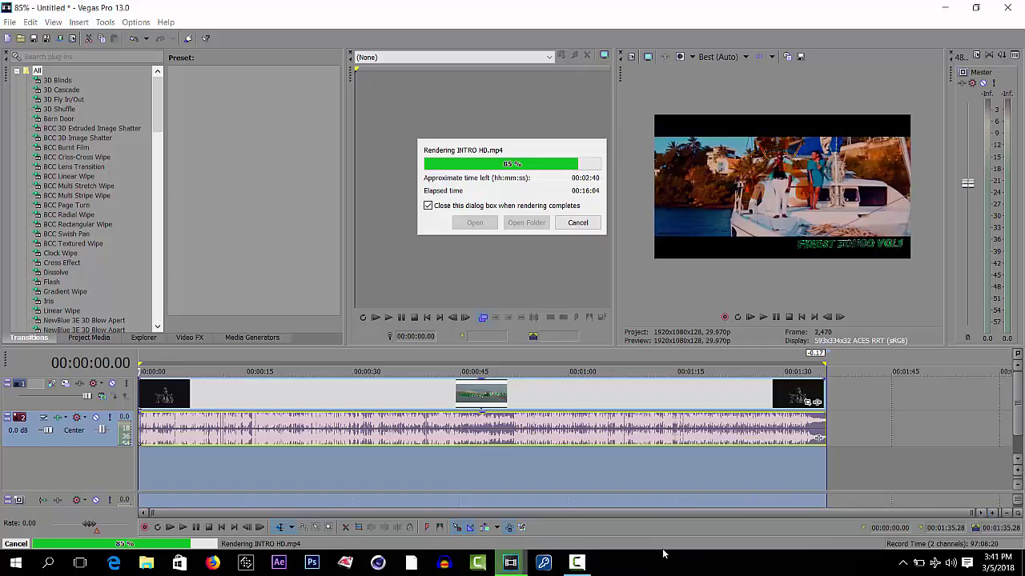
click(581, 567)
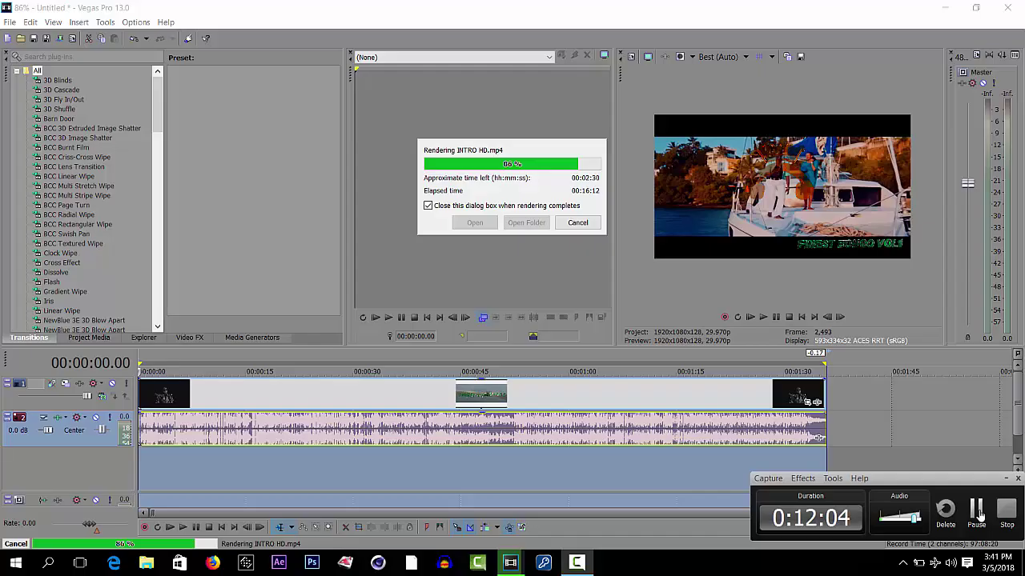
click(977, 512)
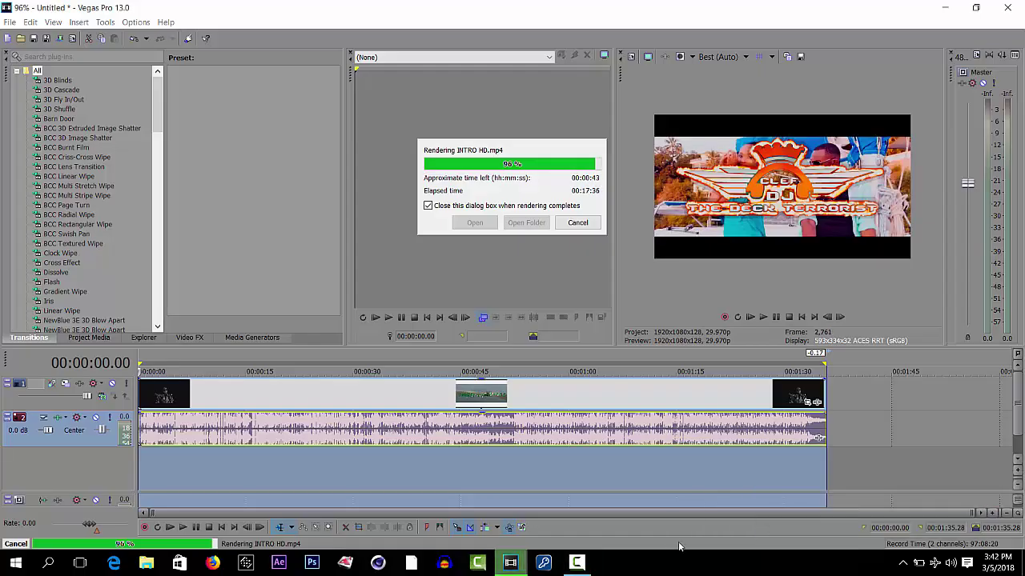
click(577, 562)
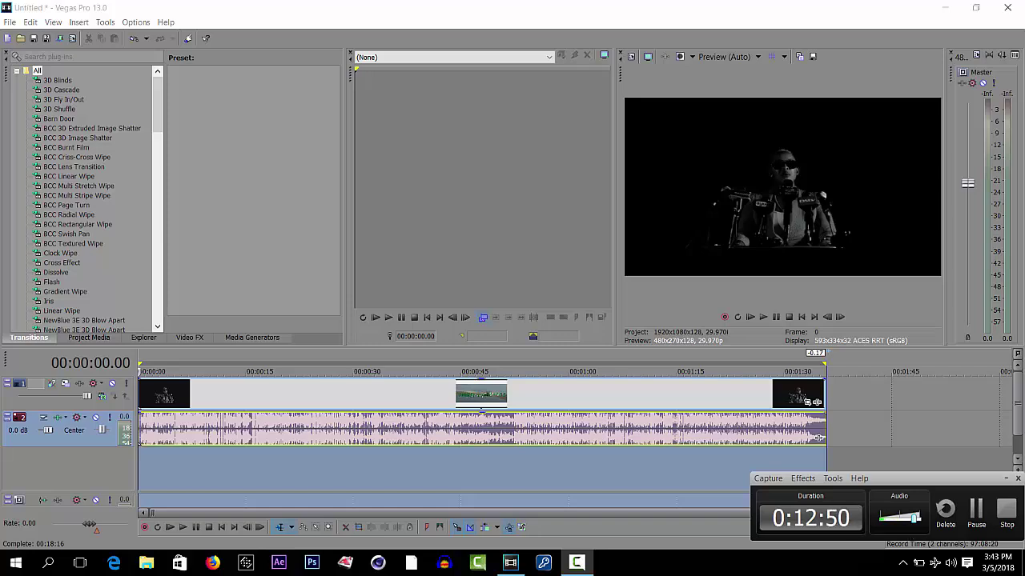
click(949, 6)
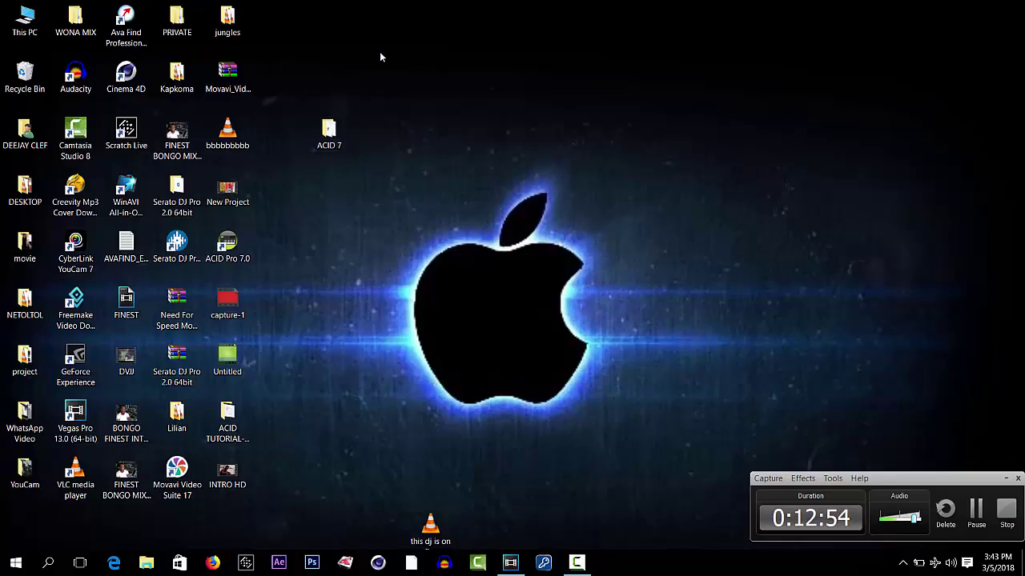
right_click(379, 51)
click(356, 232)
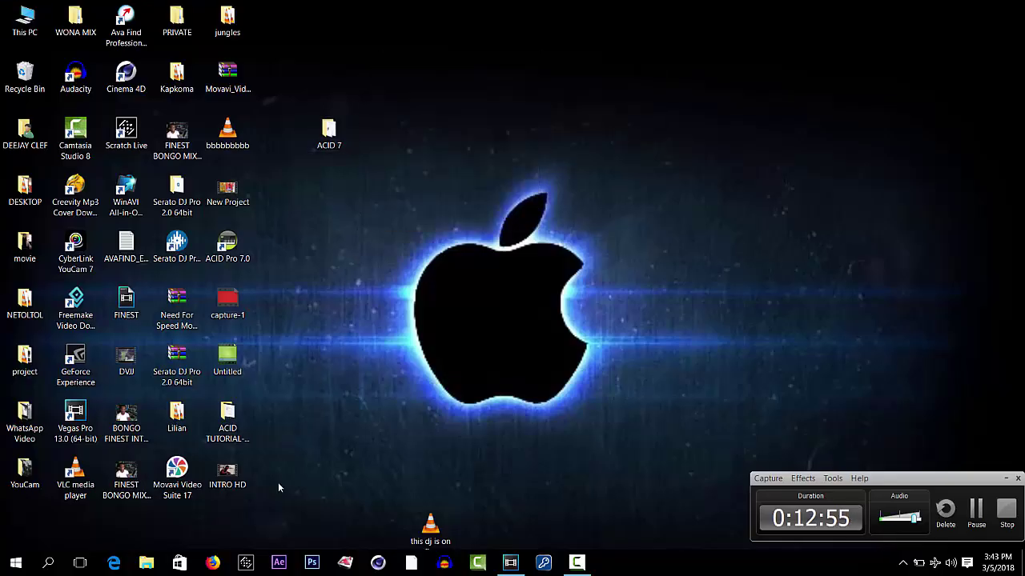
double_click(228, 472)
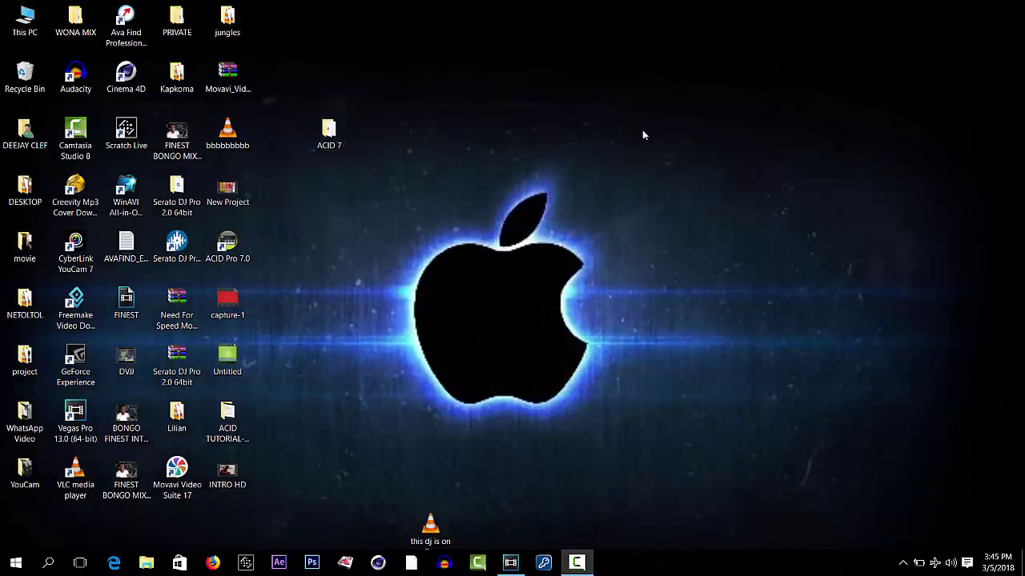
right_click(578, 217)
click(616, 253)
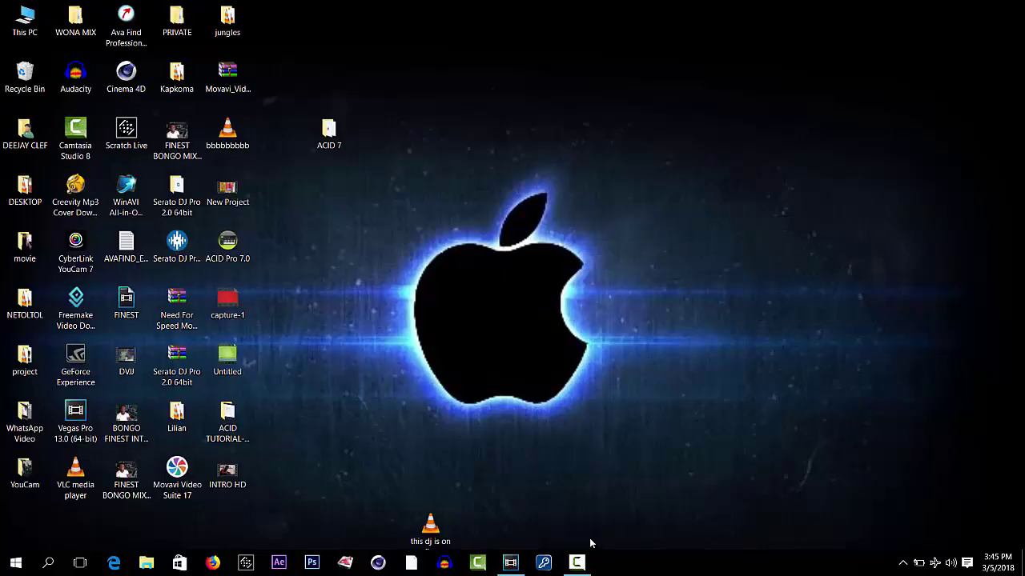
click(585, 567)
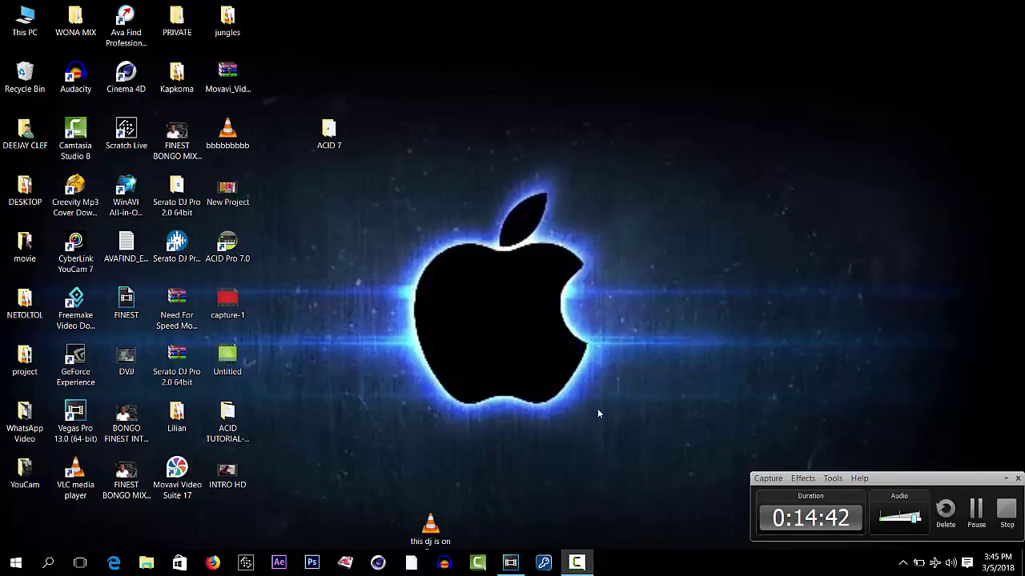